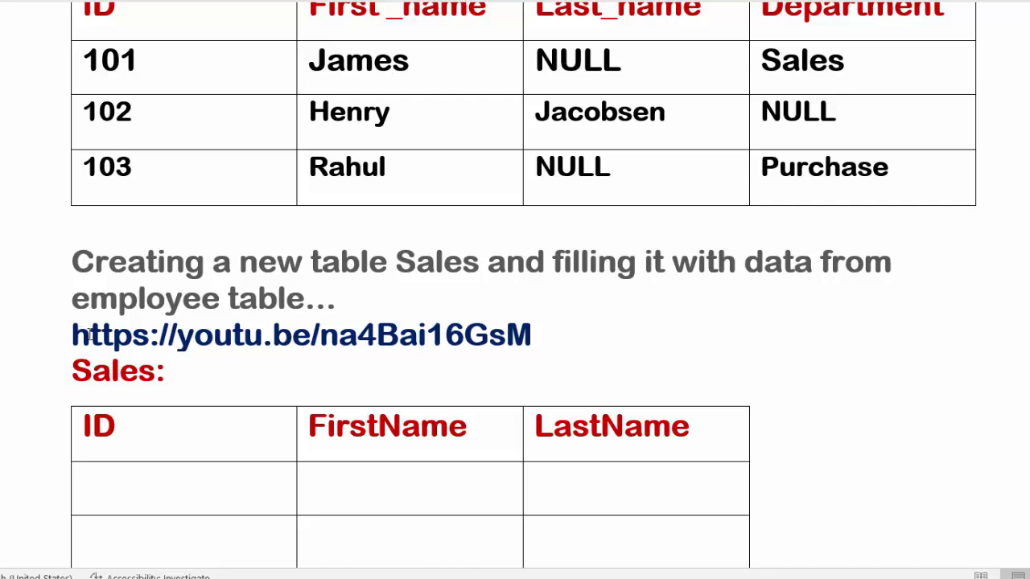
pyautogui.moveTo(74, 334); pyautogui.dragTo(475, 348)
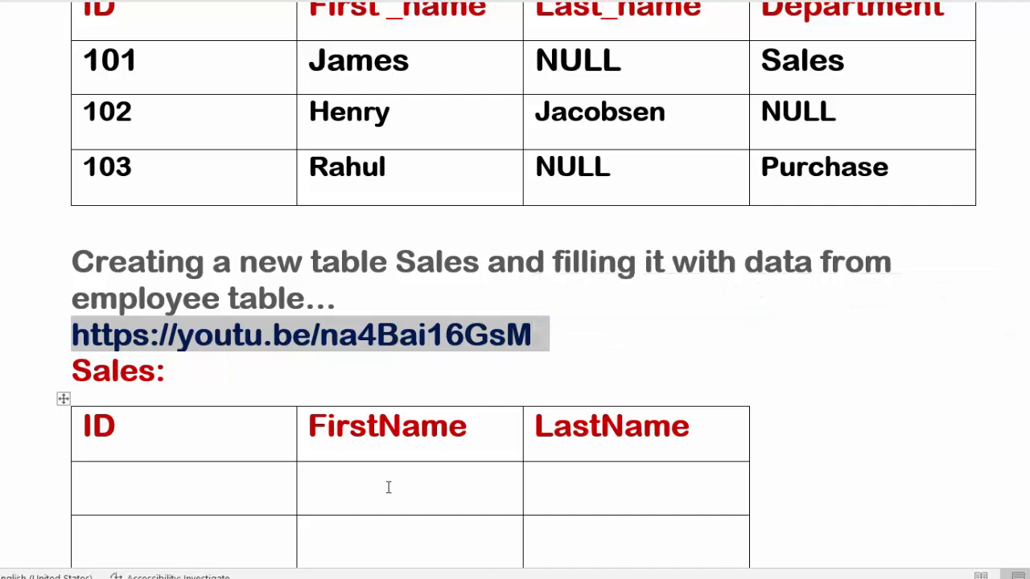
pyautogui.scroll(-2, 388, 486)
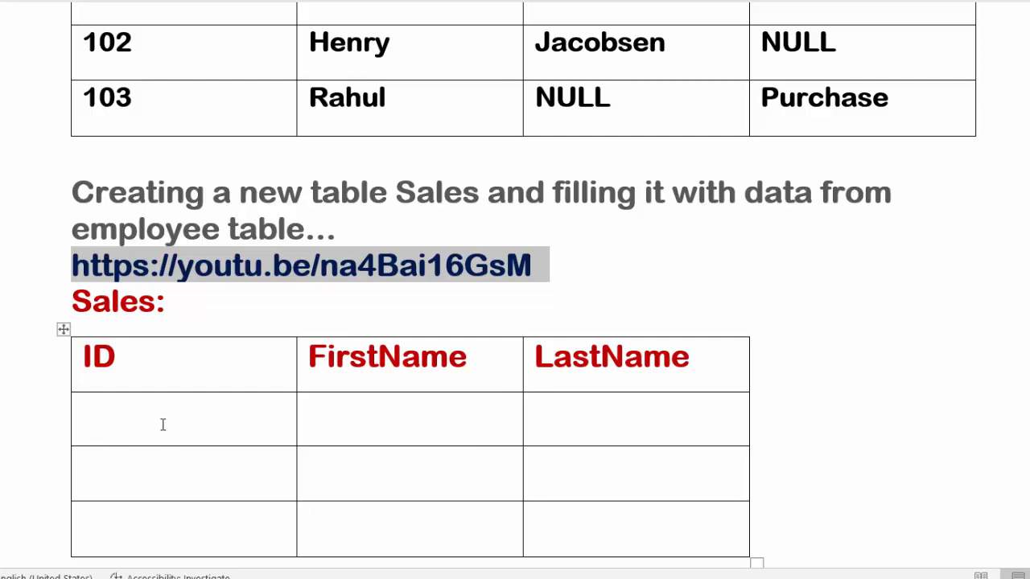
pyautogui.scroll(-3, 171, 423)
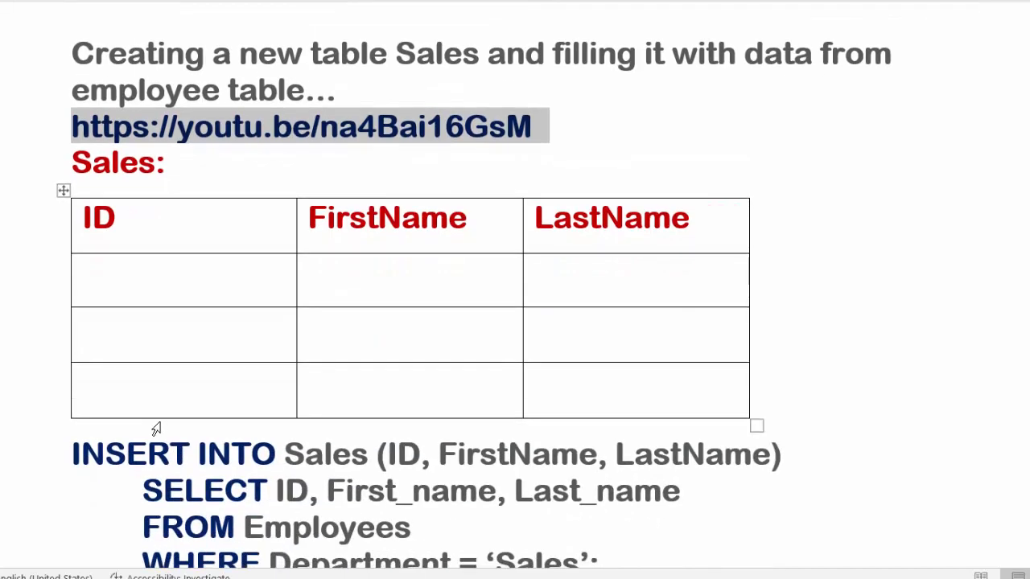
pyautogui.scroll(-3, 170, 423)
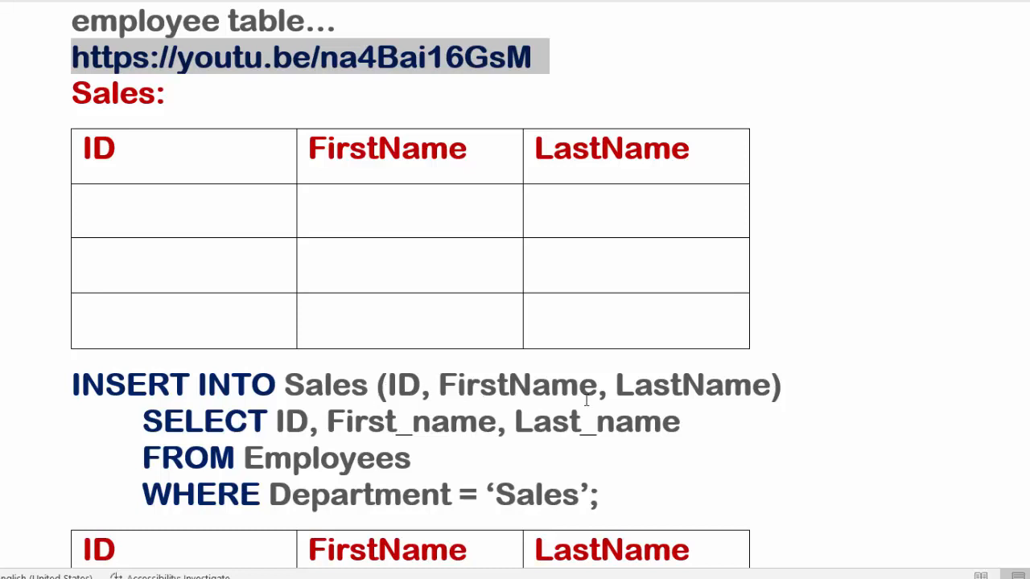
pyautogui.scroll(-2, 653, 394)
pyautogui.scroll(-2, 598, 516)
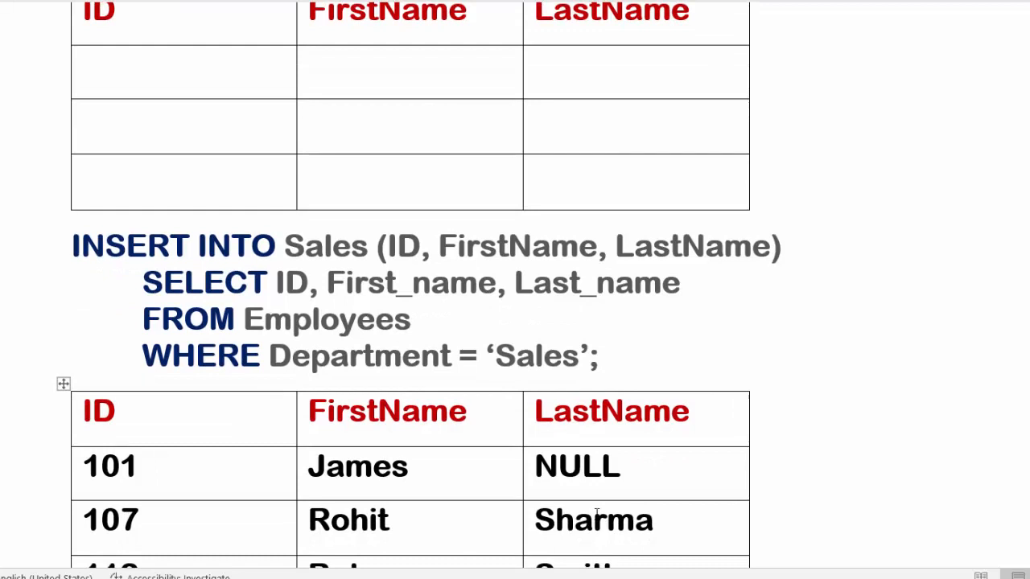
pyautogui.scroll(-2, 597, 515)
pyautogui.scroll(-2, 596, 513)
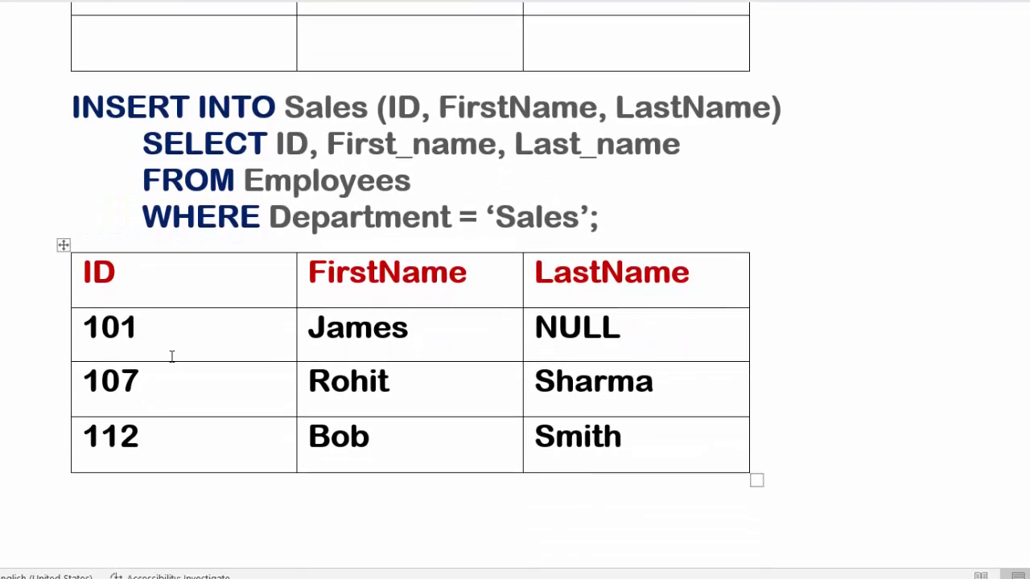